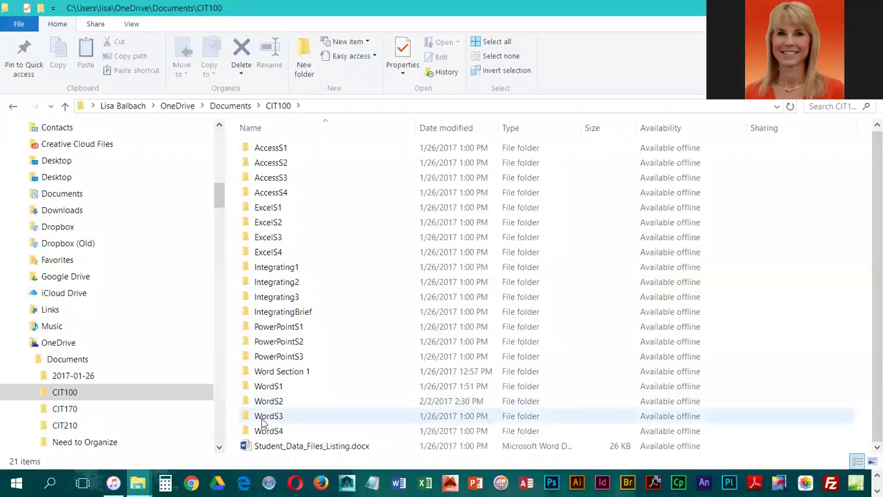
Open FCTThailand.docx from the WordS3 folder in Word
double_click(269, 417)
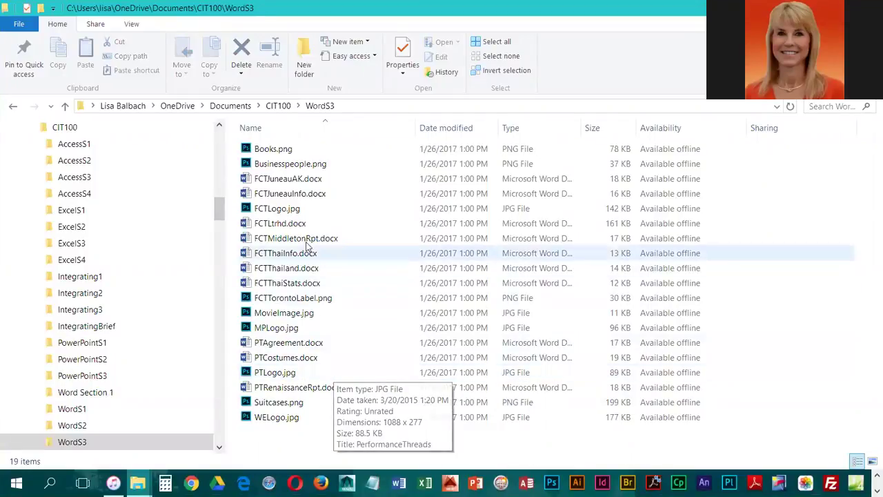
double_click(272, 272)
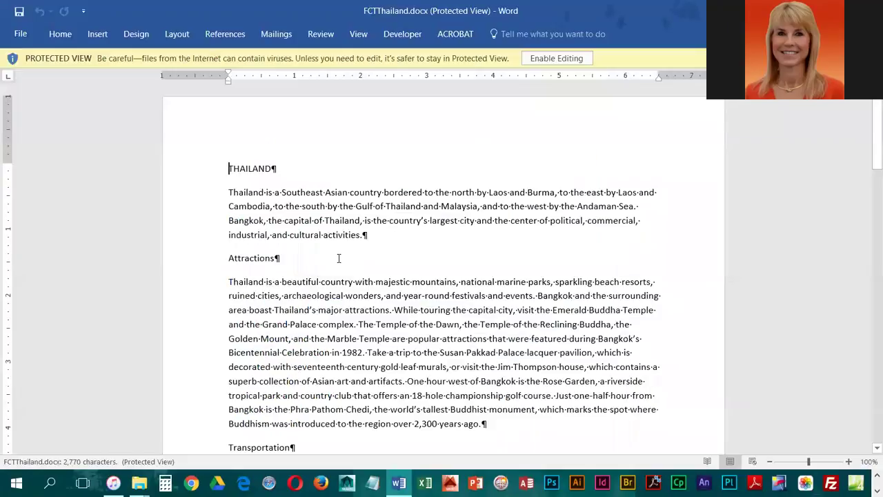
Enable editing and save a copy named 3-FCTThailand.docx in the WordS3 folder
click(559, 58)
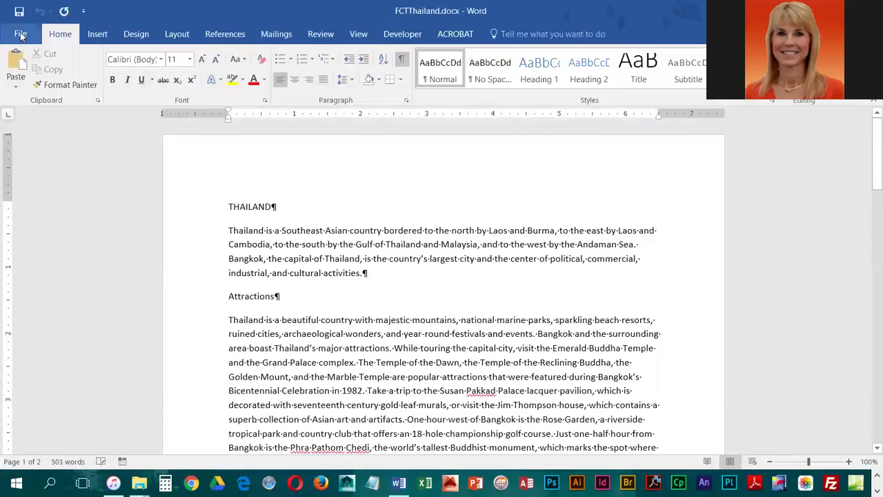
click(21, 36)
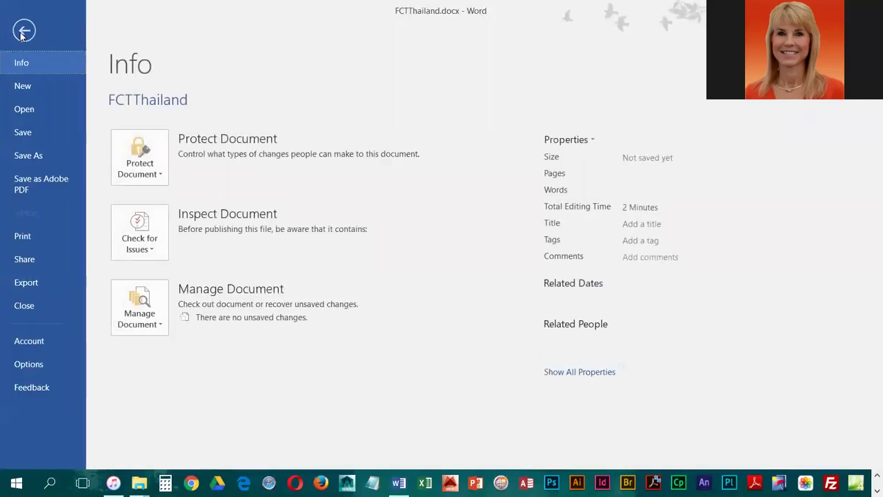
click(27, 156)
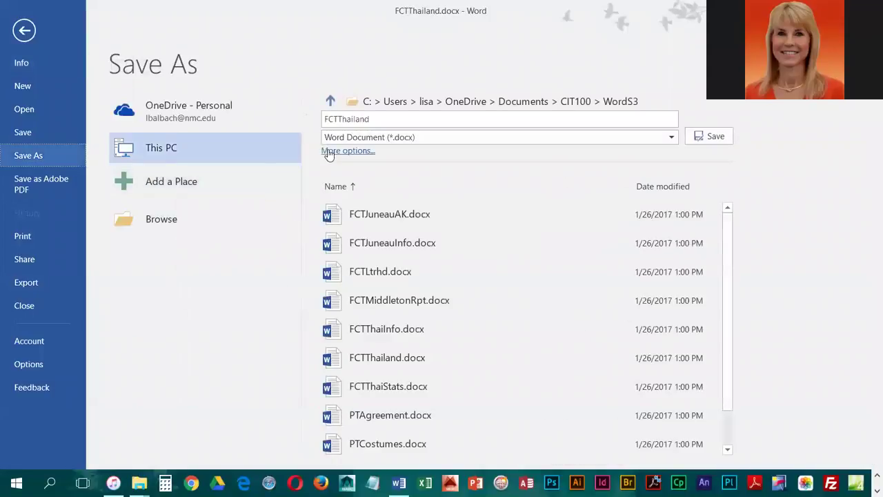
click(330, 122)
text(3-)
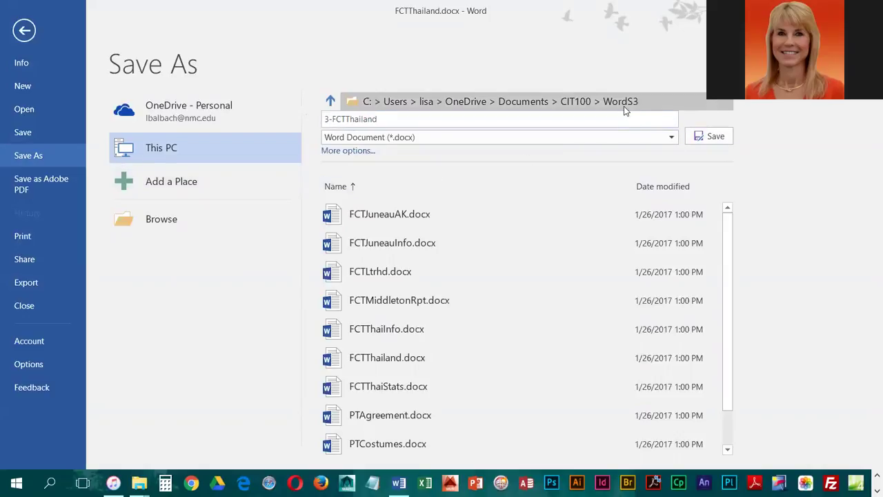
click(710, 136)
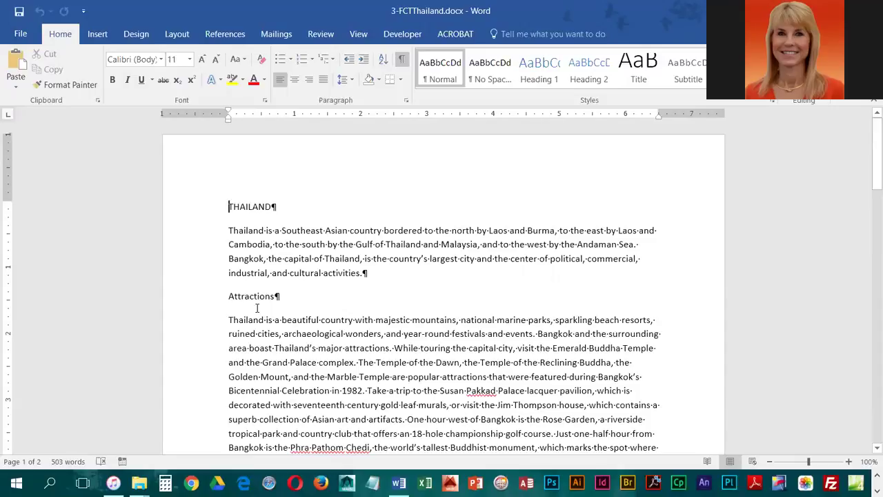
Cut the Attractions heading and its paragraph from the document
scroll(265, 340, down, 2)
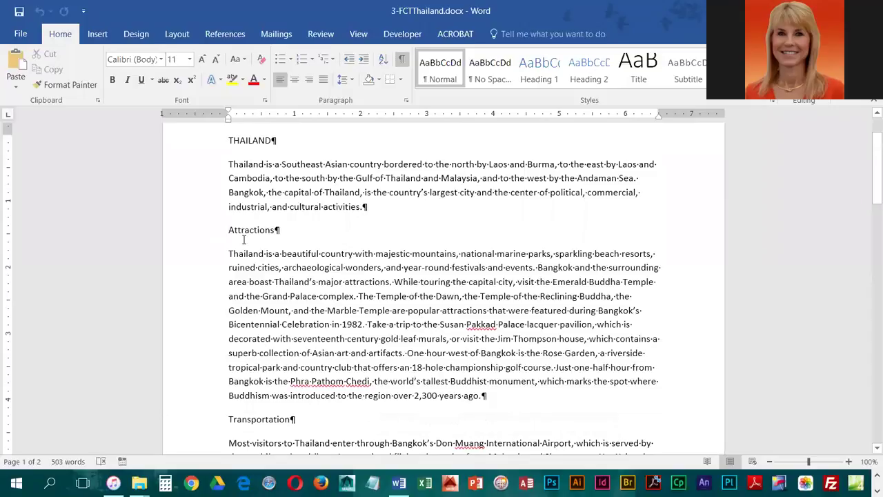
drag(245, 239, 487, 395)
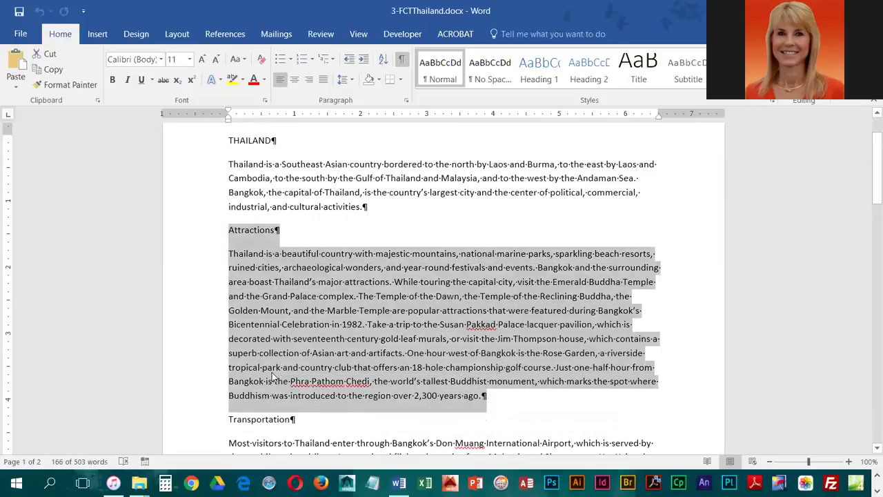
click(50, 61)
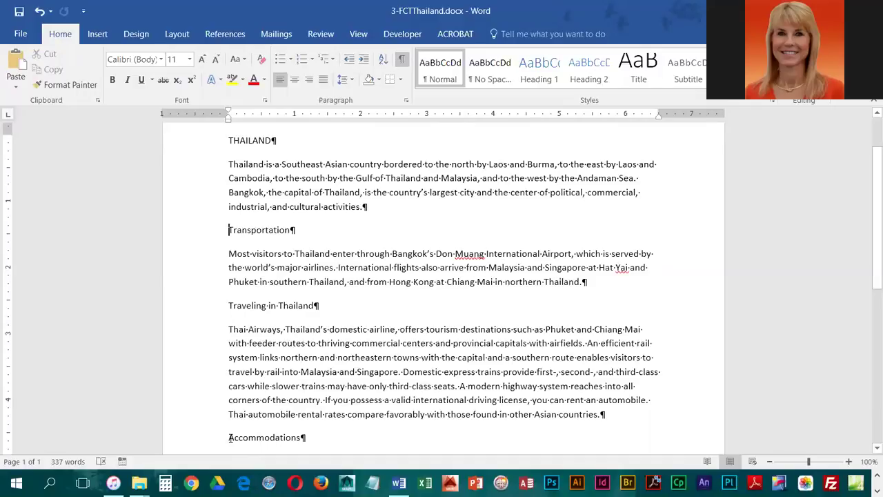
Paste the Attractions section back between Transportation and Accommodations
scroll(262, 345, down, 3)
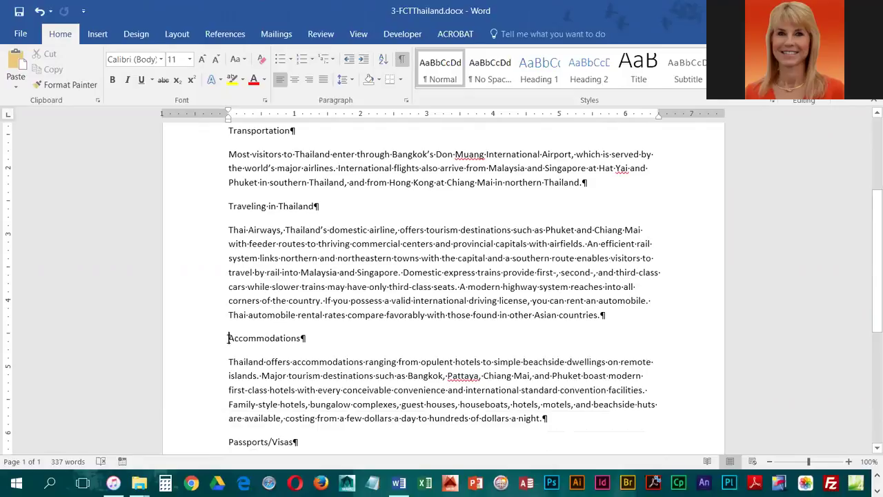
click(15, 66)
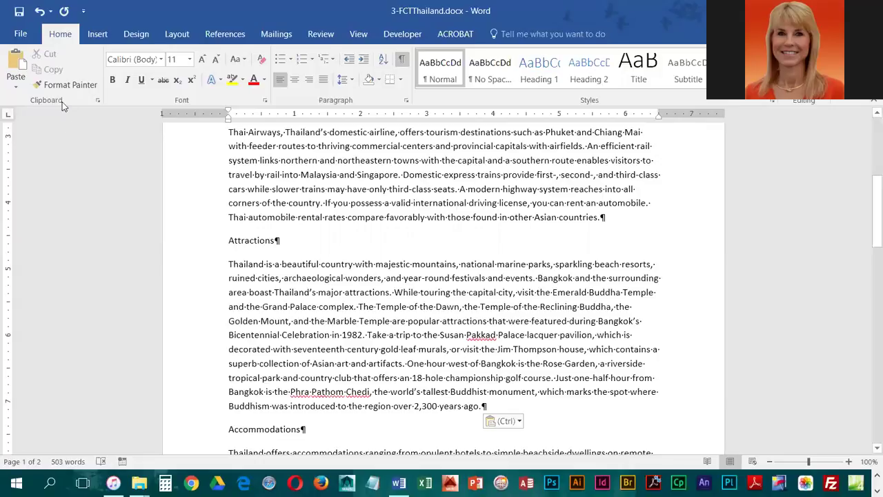
click(20, 36)
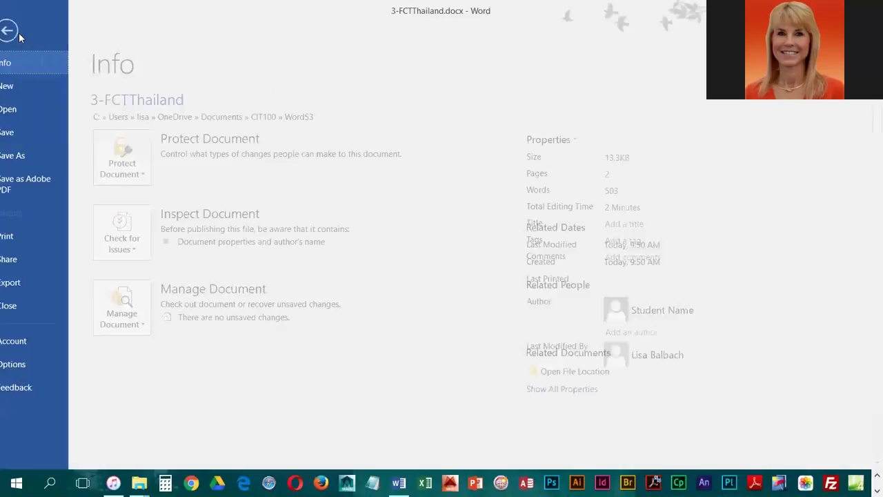
Open FCTThaiStats.docx from the WordS3 folder
click(34, 109)
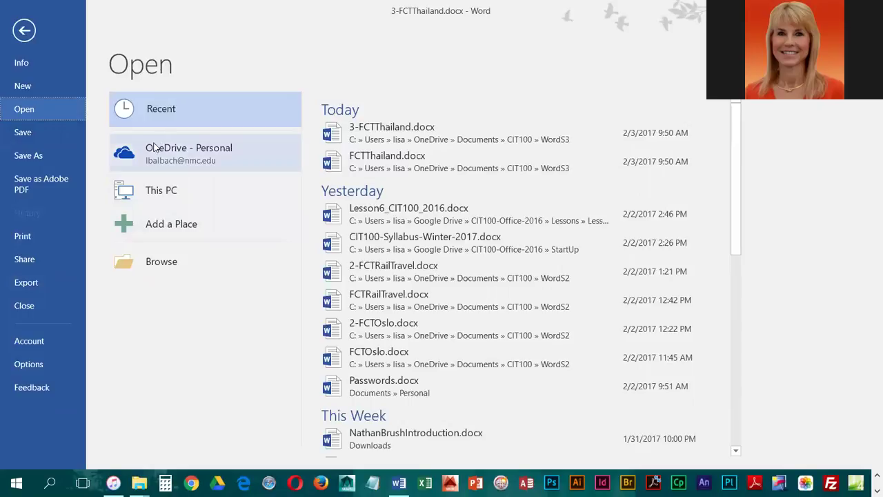
click(158, 262)
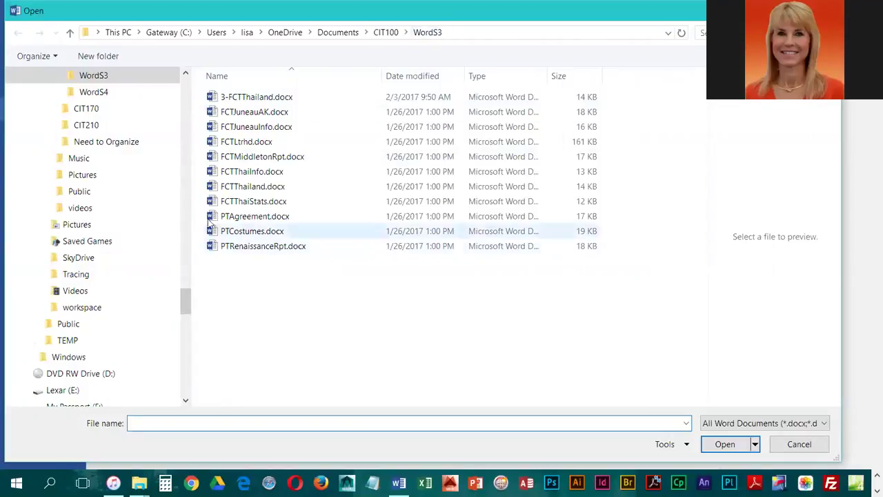
double_click(252, 202)
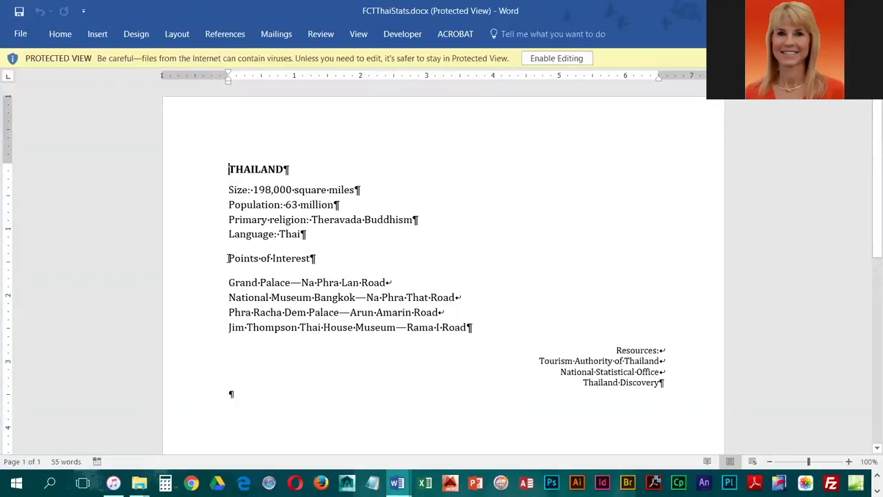
Enable editing in FCTThaiStats and copy the Points of Interest heading with its four places
click(559, 60)
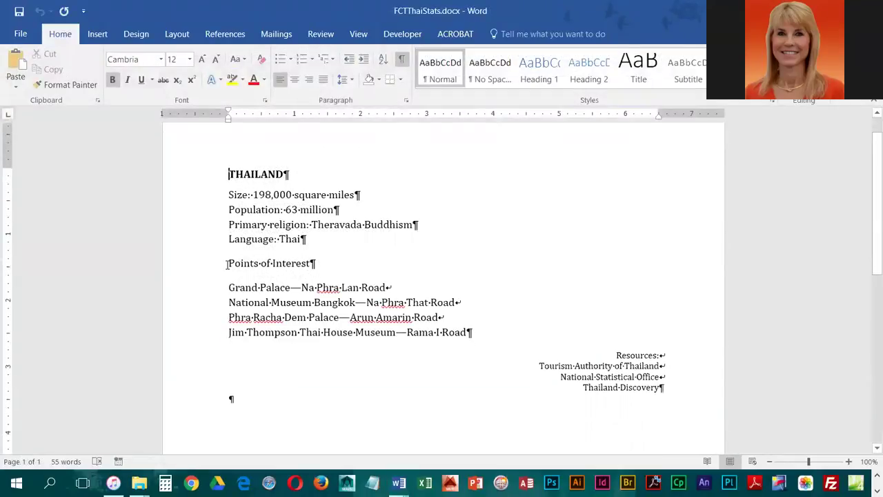
drag(227, 263, 479, 328)
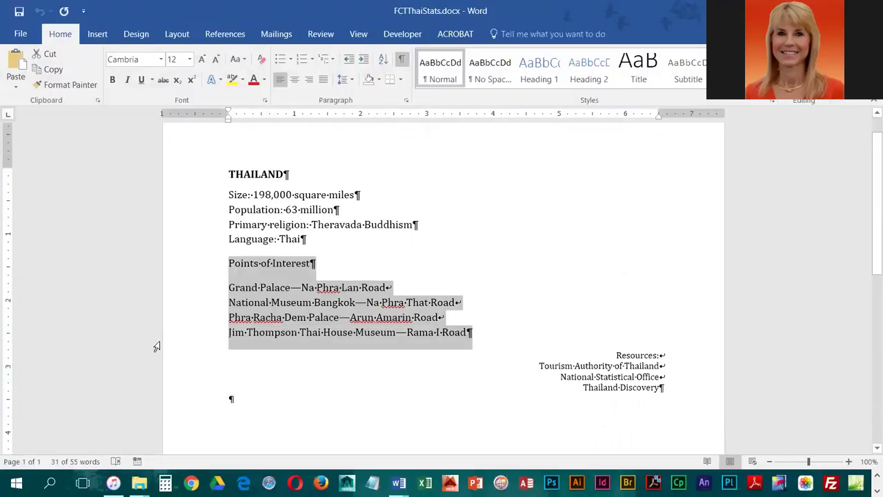
click(49, 71)
mouse_move(399, 483)
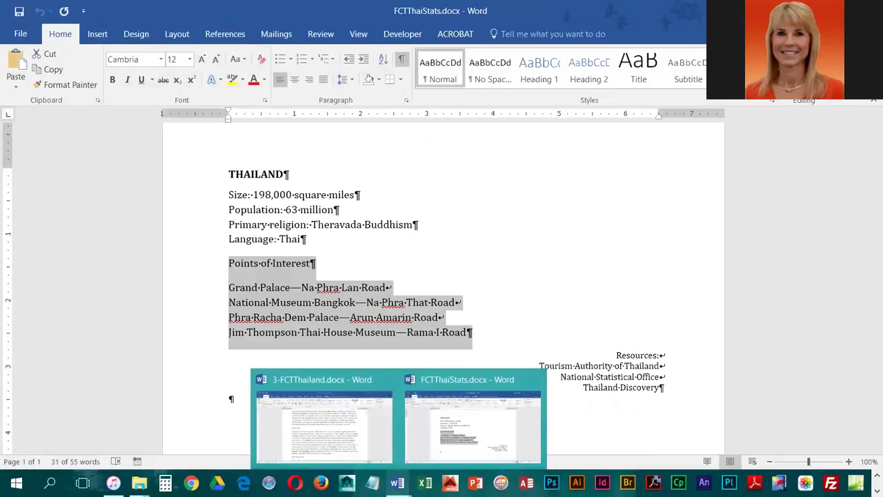
mouse_move(335, 431)
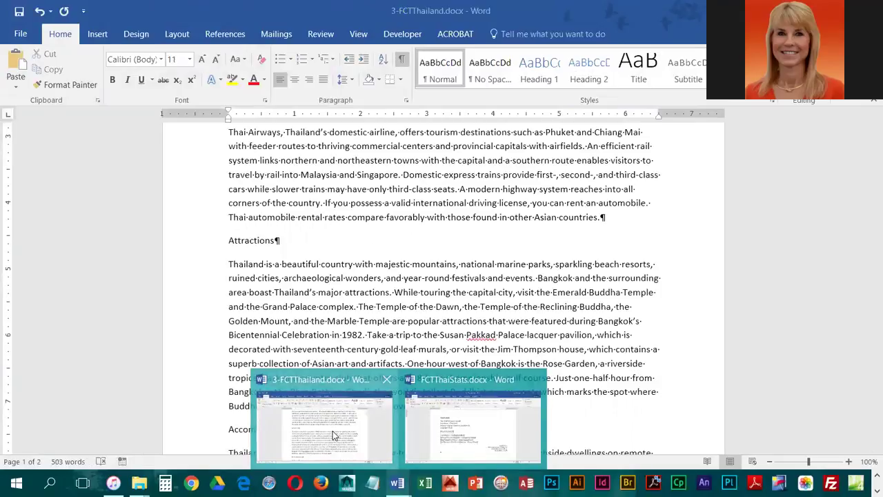
Return to 3-FCTThailand and place the cursor before the Passports/Visas heading
click(332, 431)
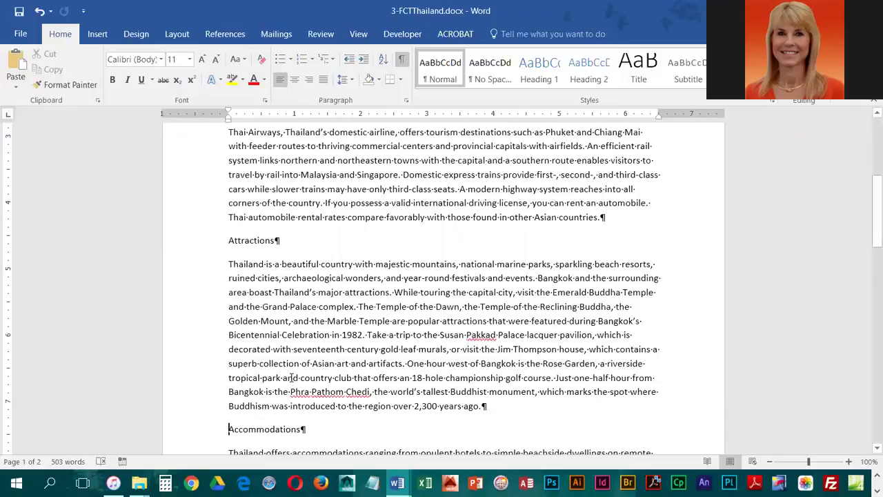
scroll(333, 430, down, 8)
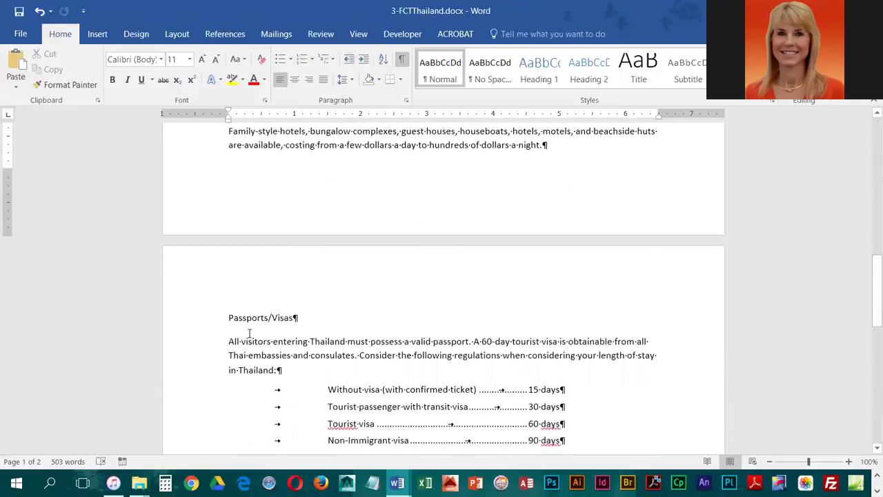
click(228, 318)
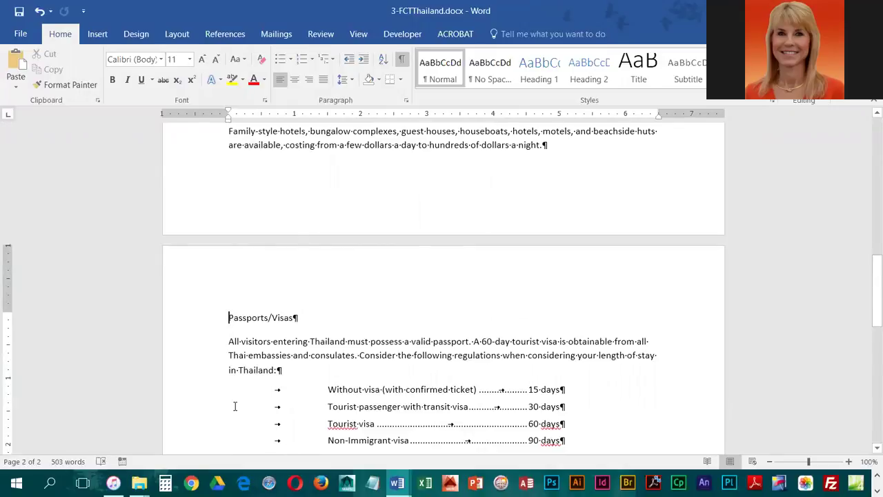
Paste the Points of Interest list above Passports/Visas using Merge Formatting
click(17, 90)
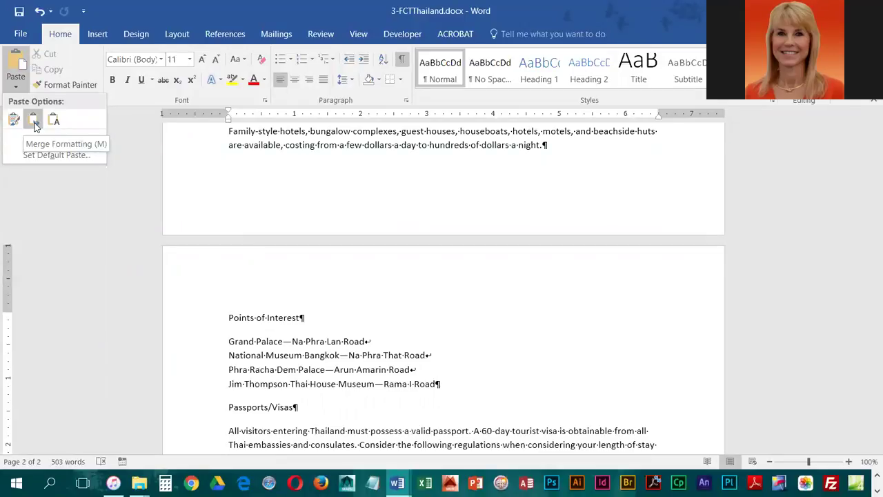
click(34, 121)
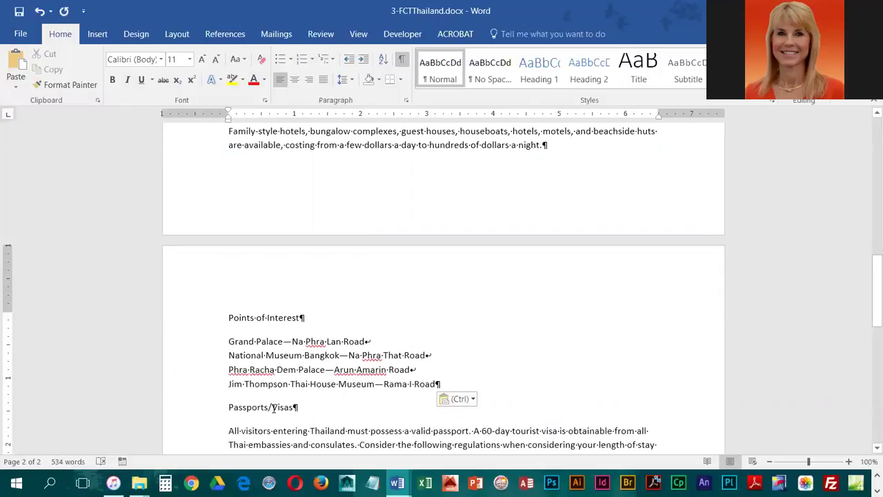
scroll(290, 336, down, 3)
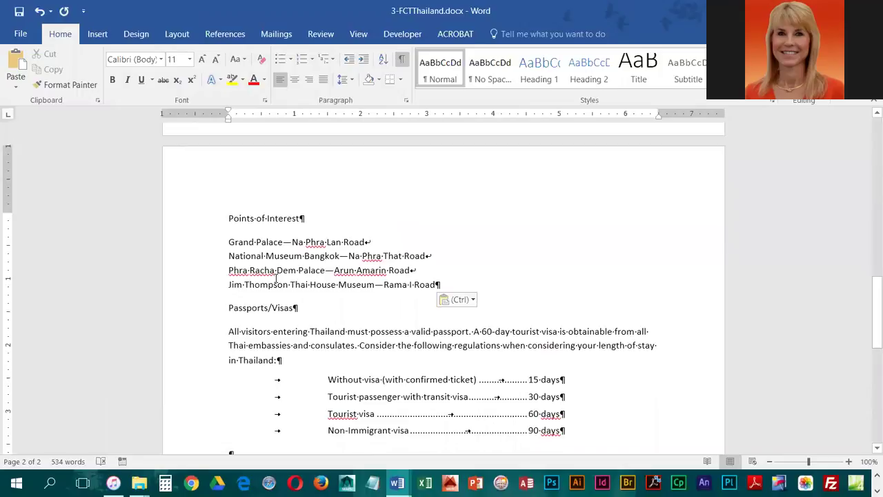
click(267, 244)
click(279, 332)
click(275, 255)
click(257, 255)
click(279, 346)
mouse_move(397, 483)
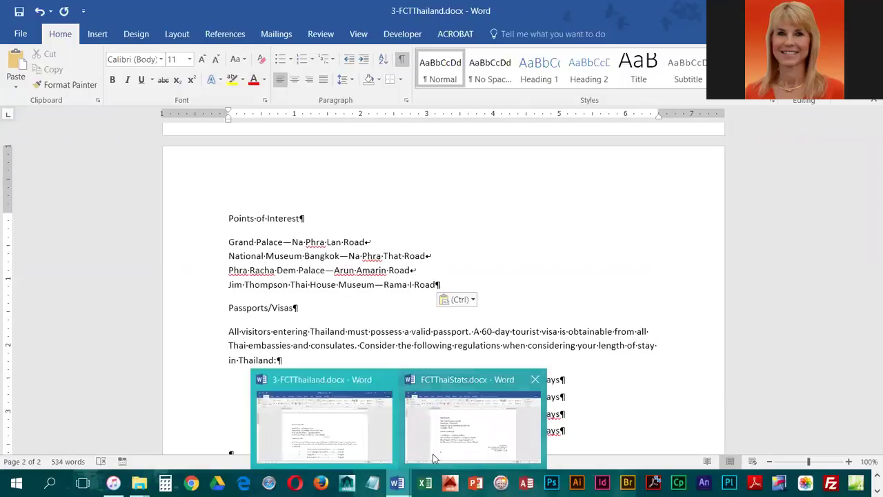
In FCTThaiStats, copy the Resources heading and its three sources
click(453, 452)
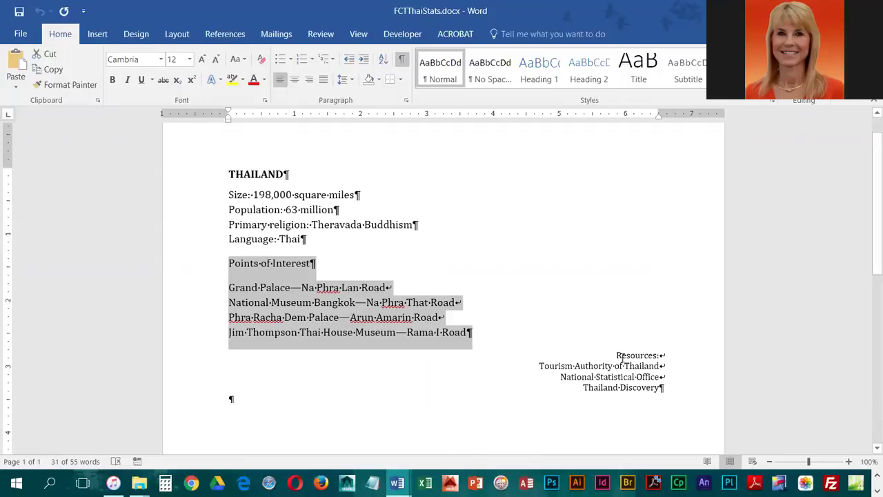
drag(615, 354, 667, 391)
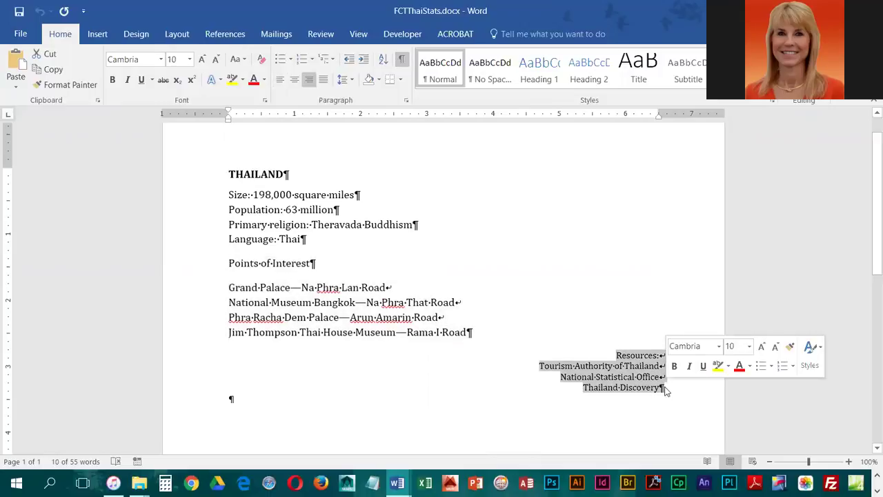
click(62, 74)
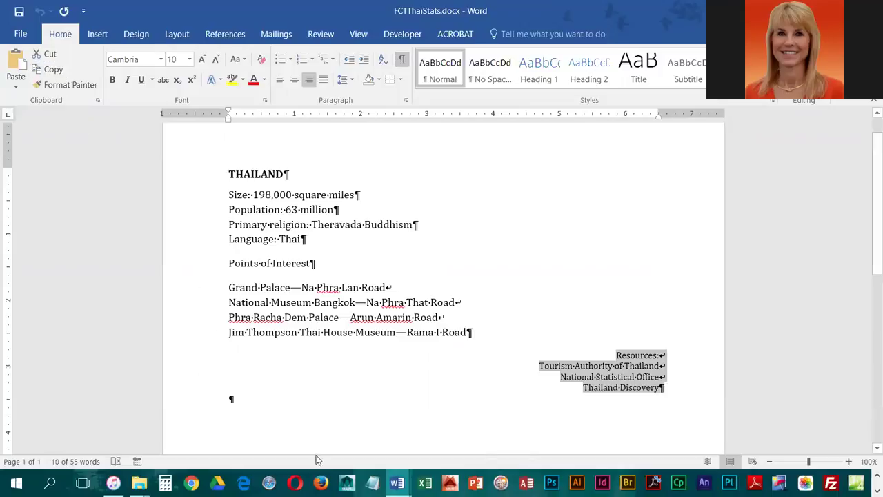
In 3-FCTThailand, add an empty paragraph after the visa durations list
mouse_move(396, 483)
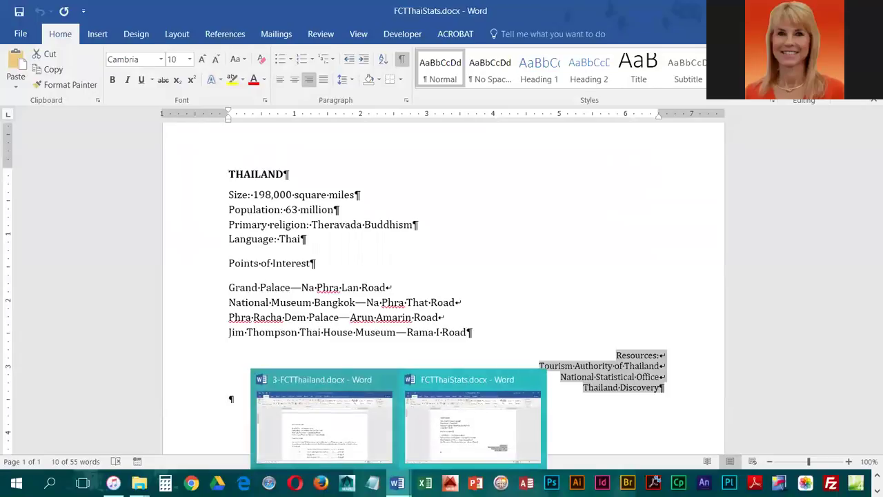
click(333, 418)
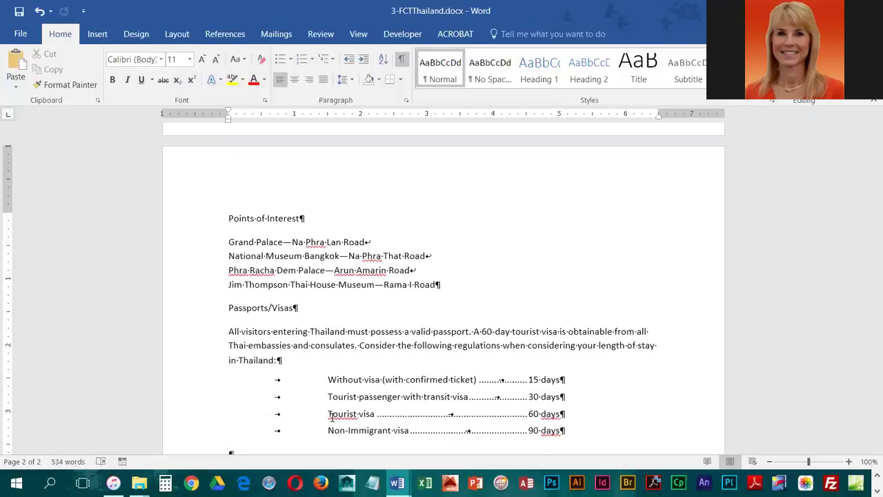
key(ctrl+End)
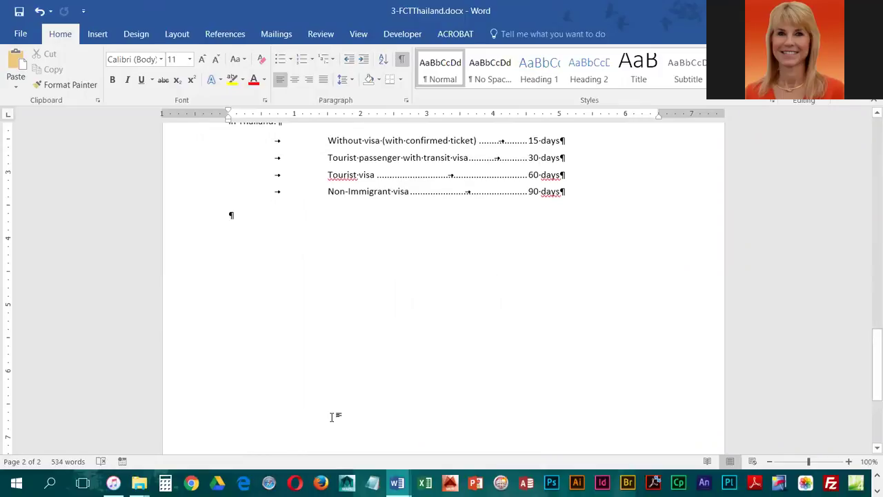
key(Return)
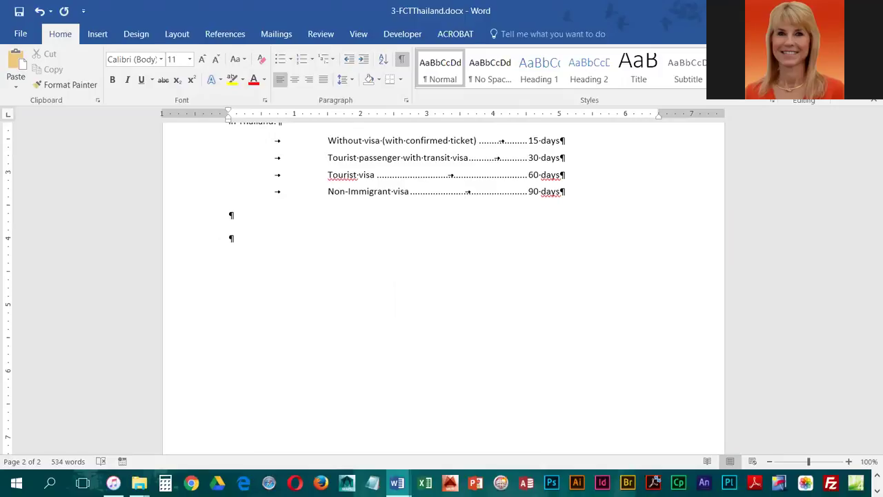
Paste the Resources heading and its three sources at the document's end as Unformatted Text
click(17, 92)
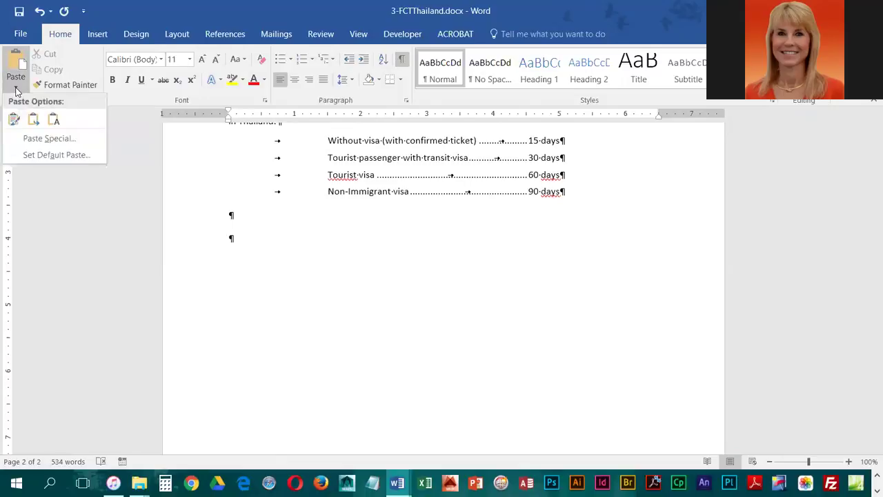
click(48, 139)
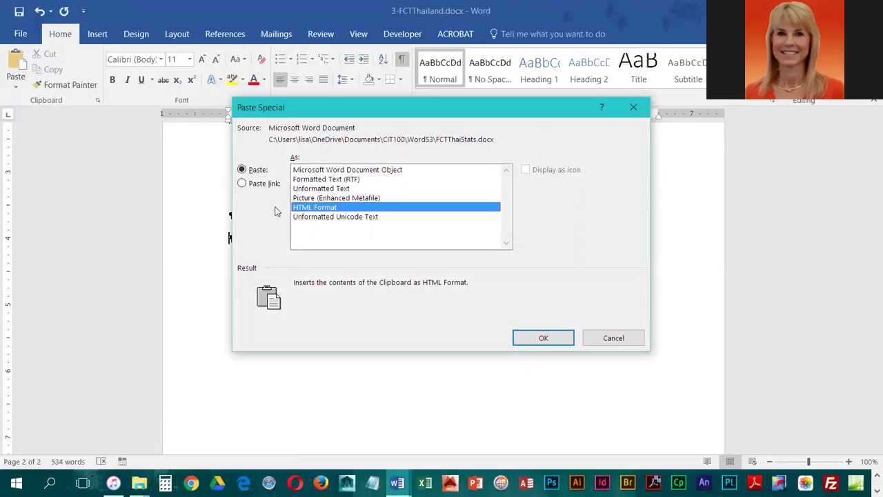
click(333, 189)
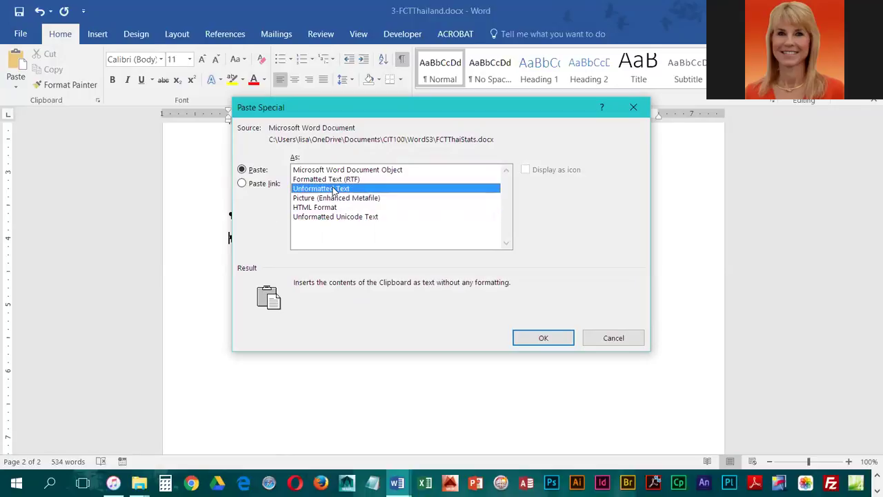
click(543, 338)
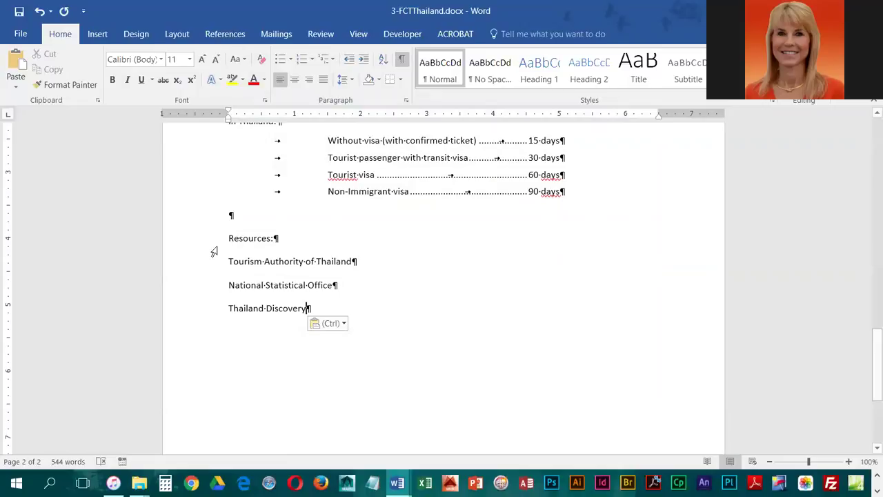
Lower Spacing After on the pasted Resources paragraphs from 6 pt to 0 pt, then save
drag(229, 238, 327, 309)
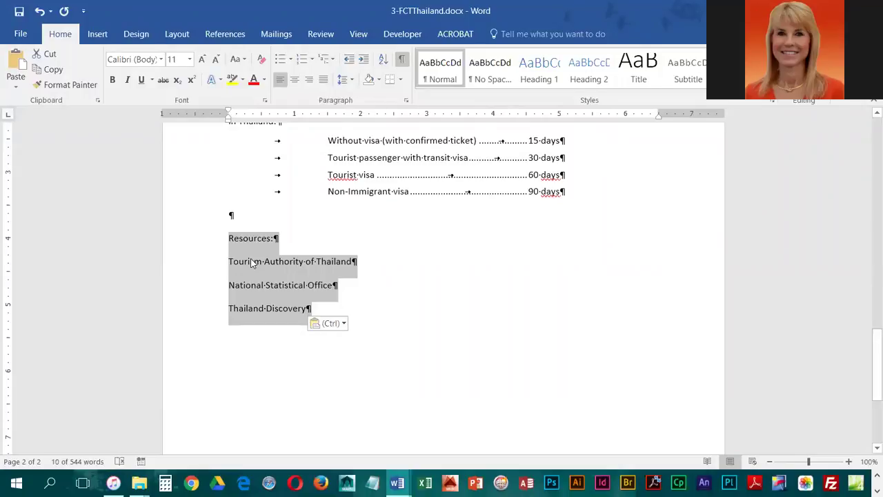
click(186, 36)
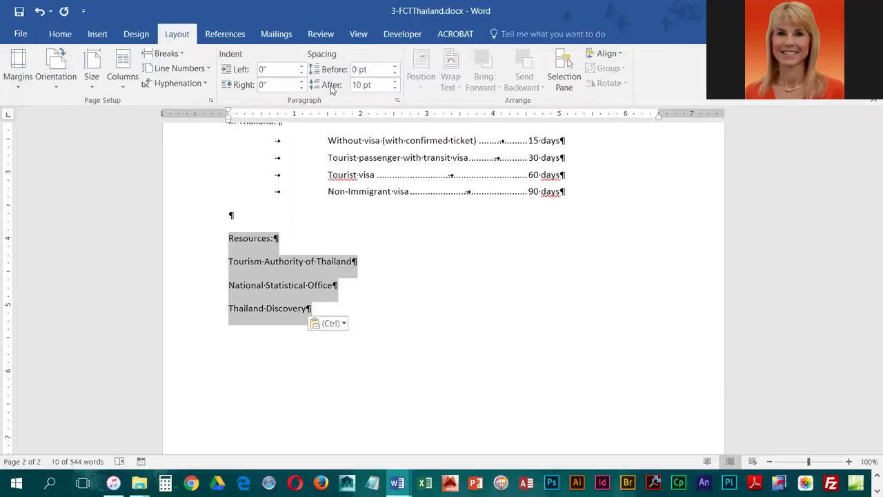
click(395, 88)
click(396, 88)
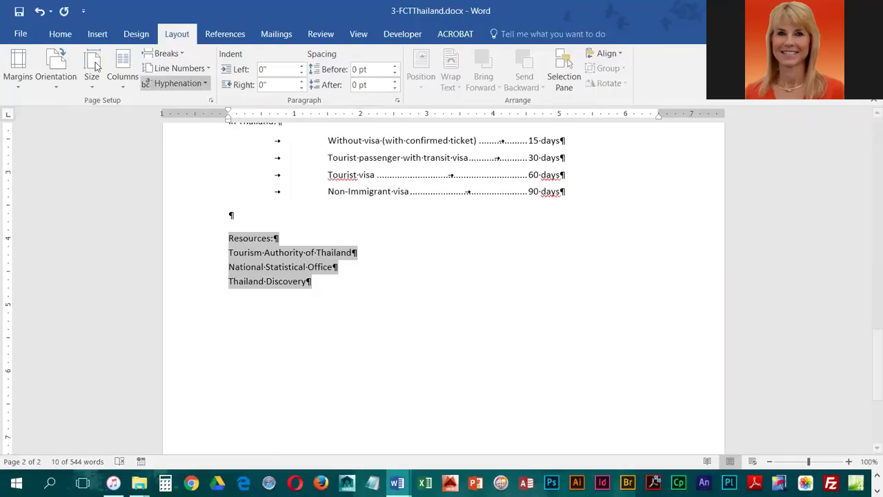
click(18, 12)
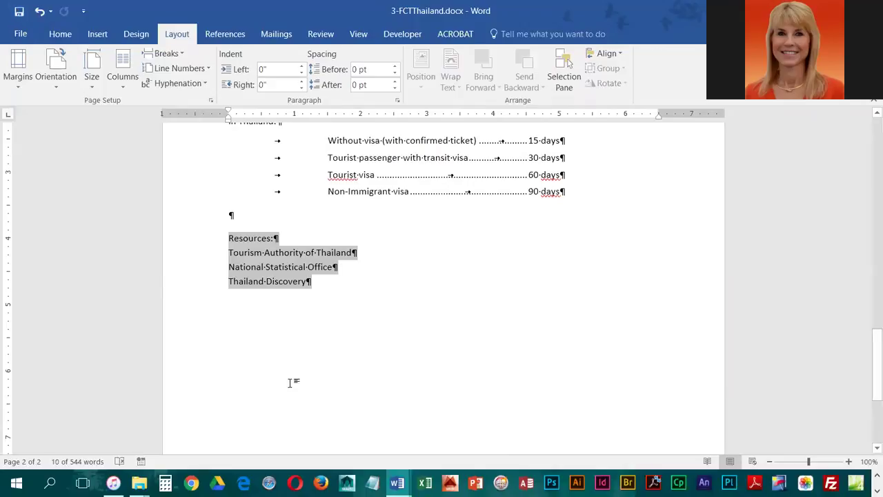
Show the taskbar thumbnails of both open Word documents and peek at FCTThaiStats.docx
mouse_move(398, 483)
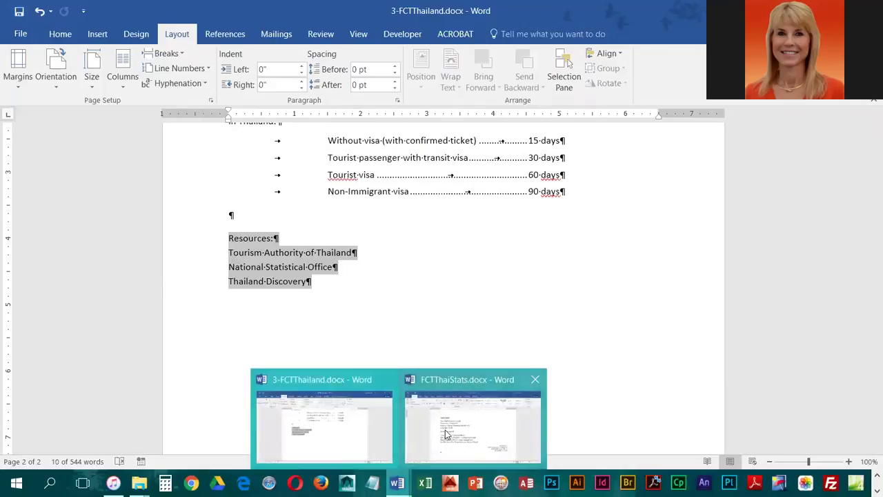
mouse_move(501, 421)
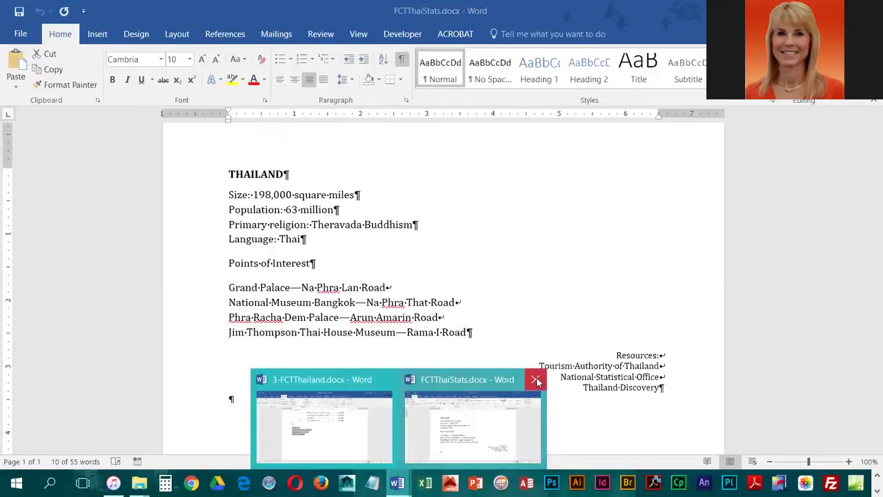